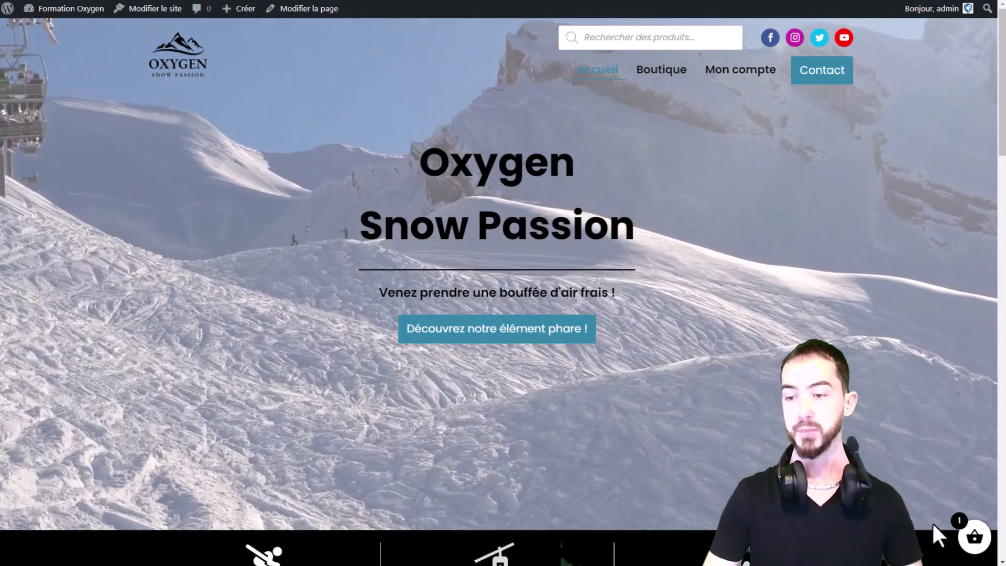
Step: Go to the shop's cart page and open it for editing in the Oxygen builder
click(974, 536)
click(912, 530)
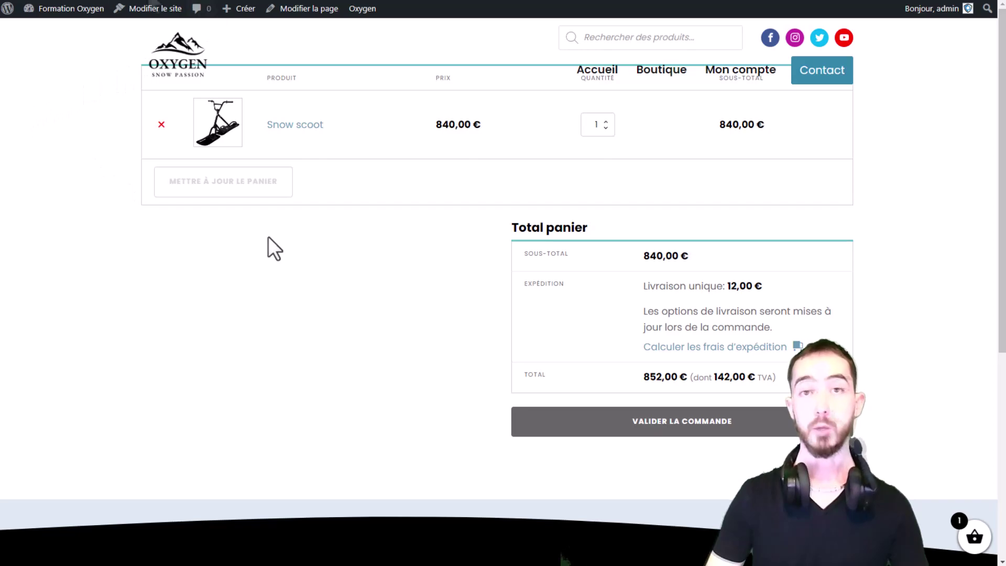
click(300, 9)
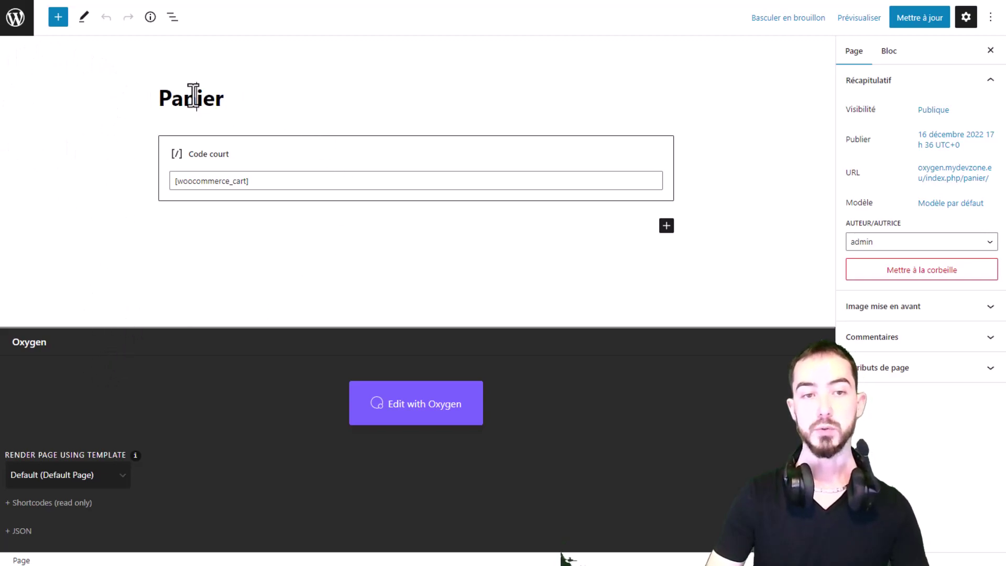
click(427, 411)
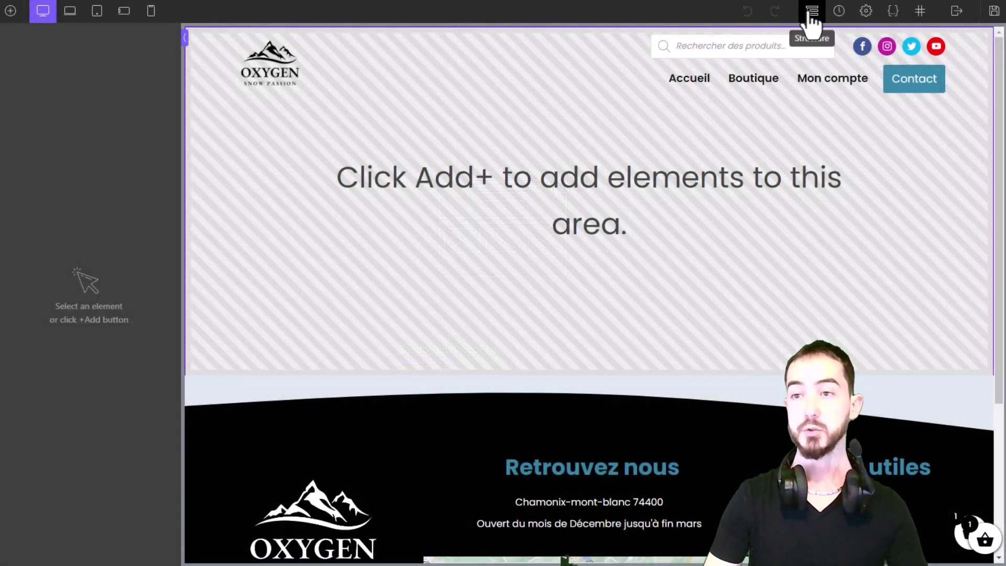
Step: Show the page structure and insert the reusable "Bandeau haut de page" as an editable section
click(812, 12)
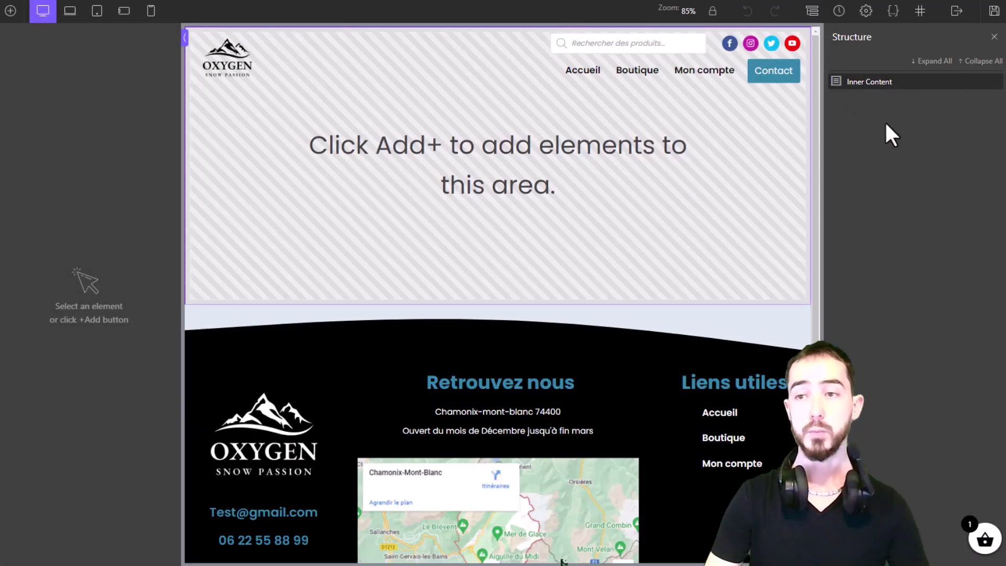
click(12, 20)
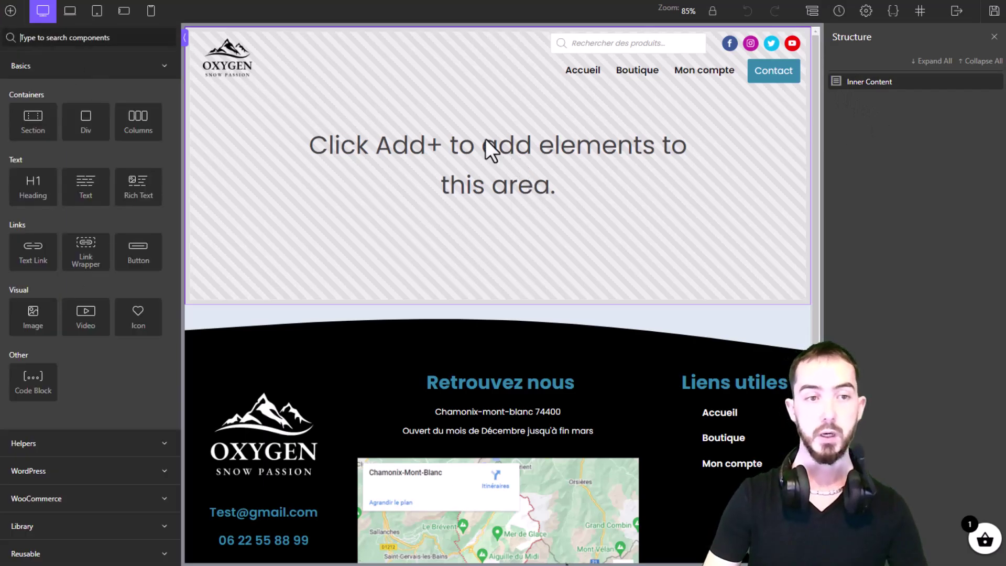
click(74, 554)
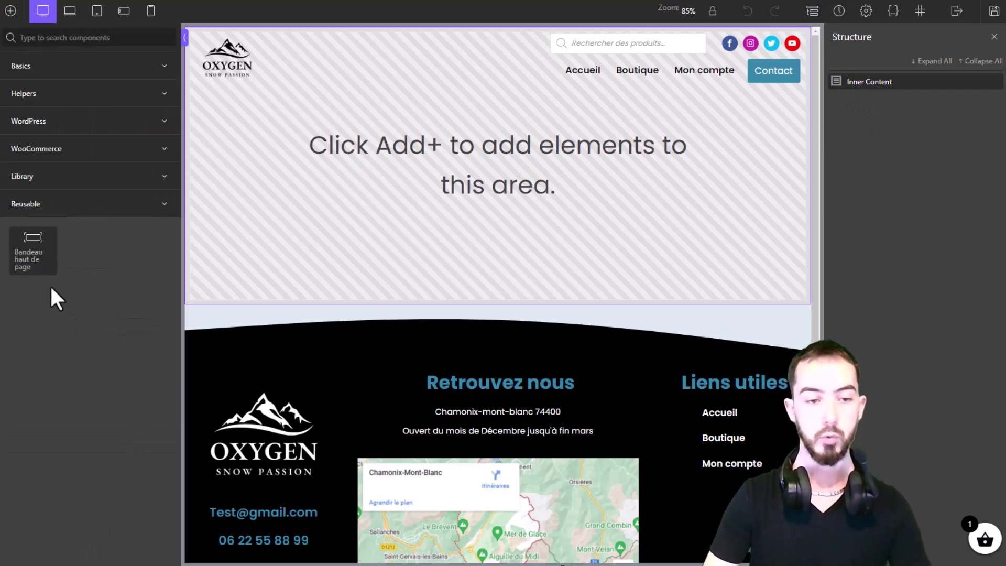
click(38, 299)
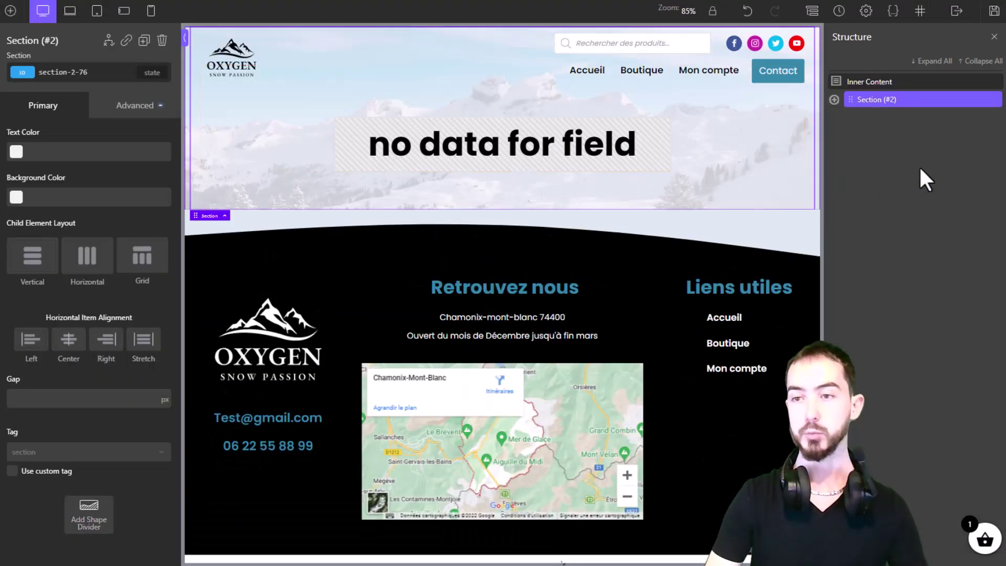
Step: Delete the heading inside the banner section's div, and save the page to view it on the frontend
click(834, 100)
click(891, 117)
click(841, 117)
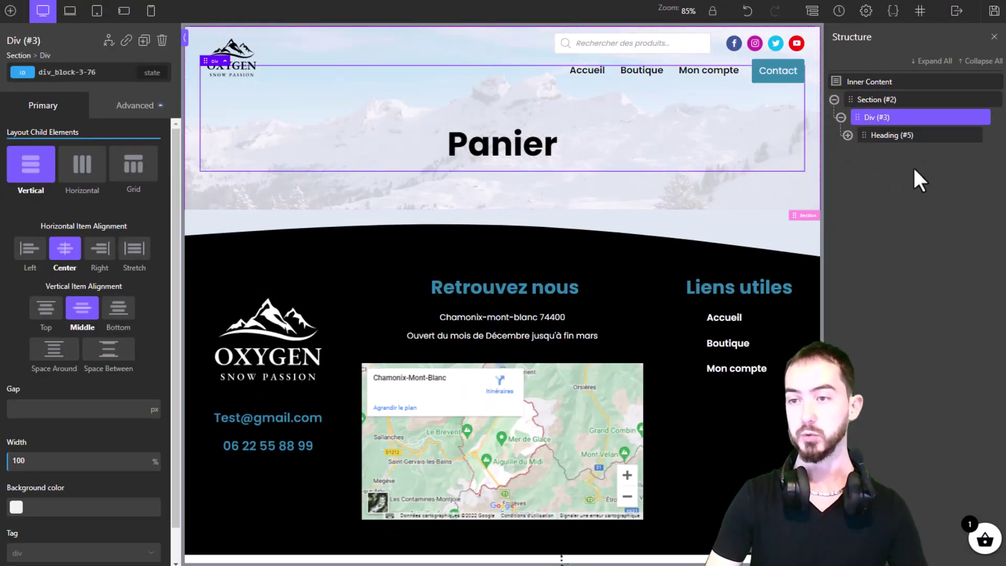
click(925, 136)
click(975, 136)
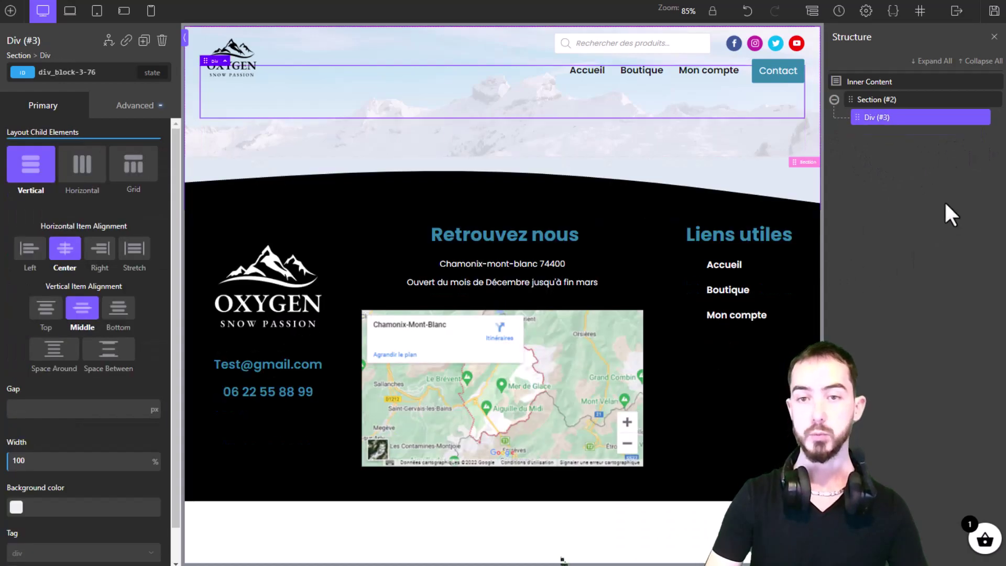
click(996, 21)
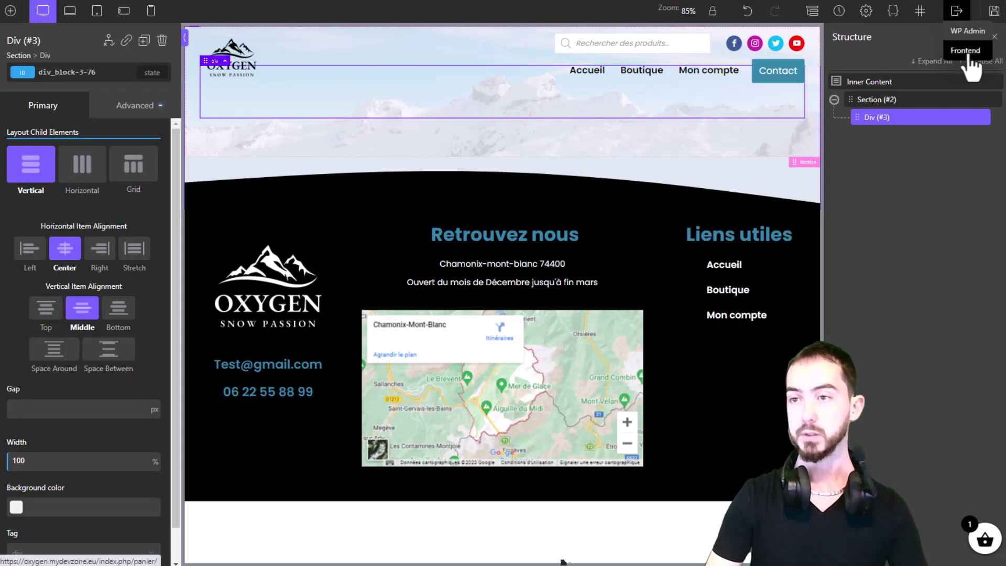
click(970, 52)
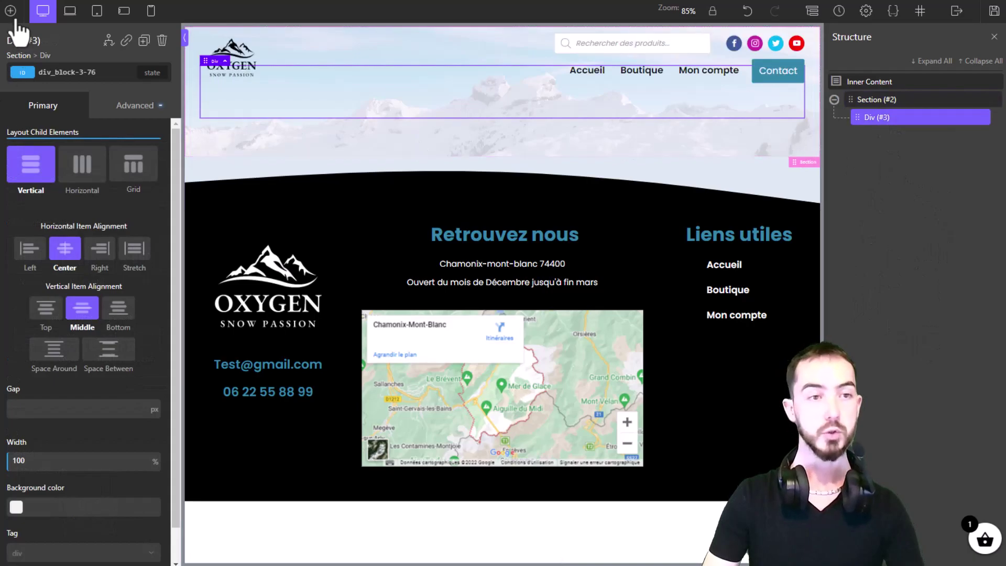
Step: Add a new section below the banner with the global colour "Bleu trés clair" as its background
click(11, 11)
text(sec)
click(32, 74)
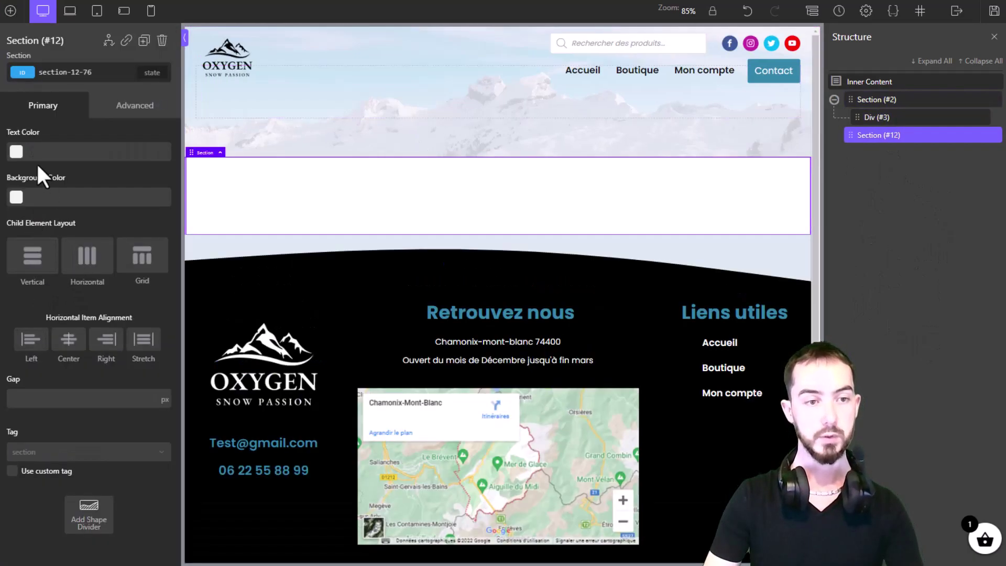
click(17, 197)
click(51, 352)
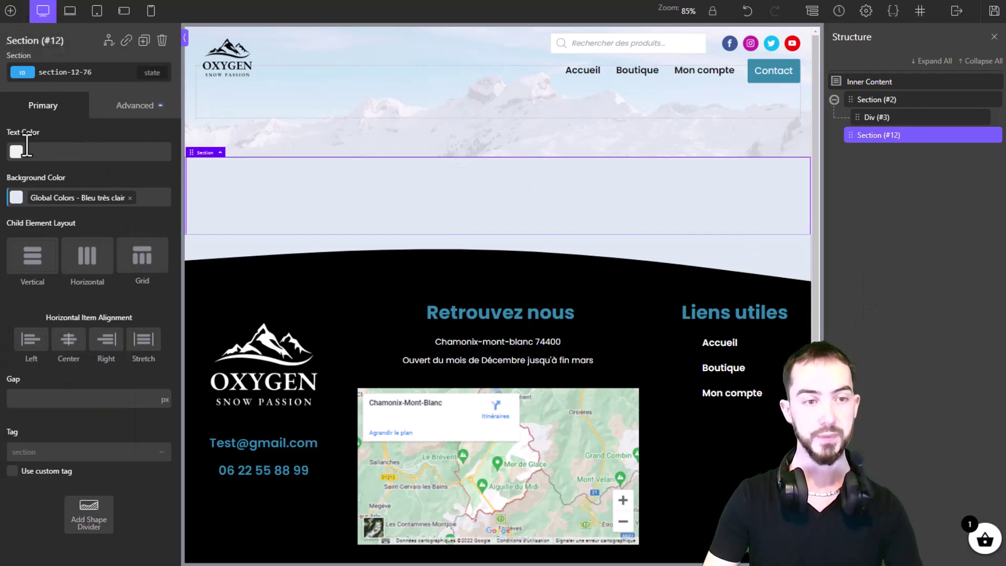
Step: Insert the WooCommerce Shopping Cart element into the new light blue section
click(11, 10)
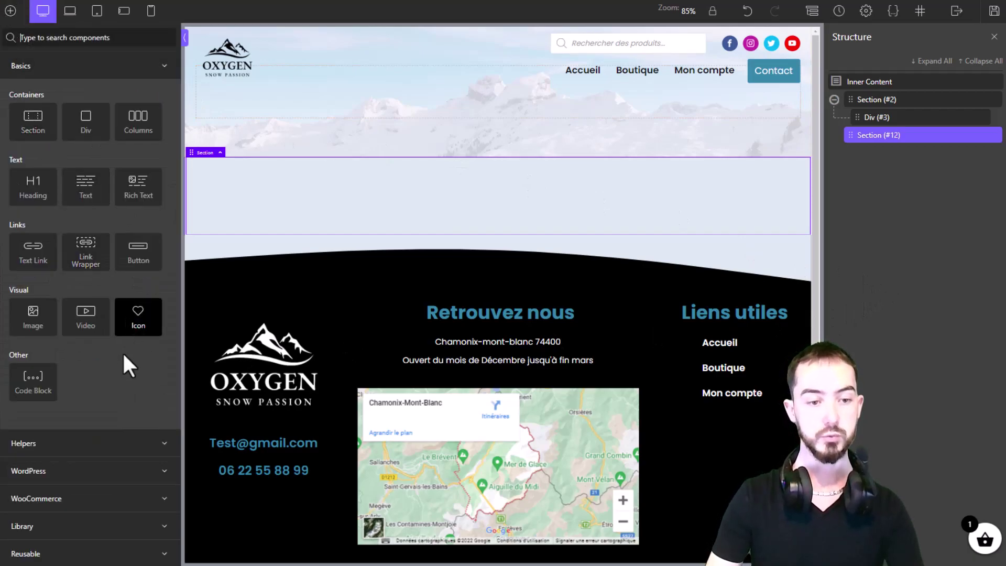
click(74, 498)
scroll(123, 359, down, 4)
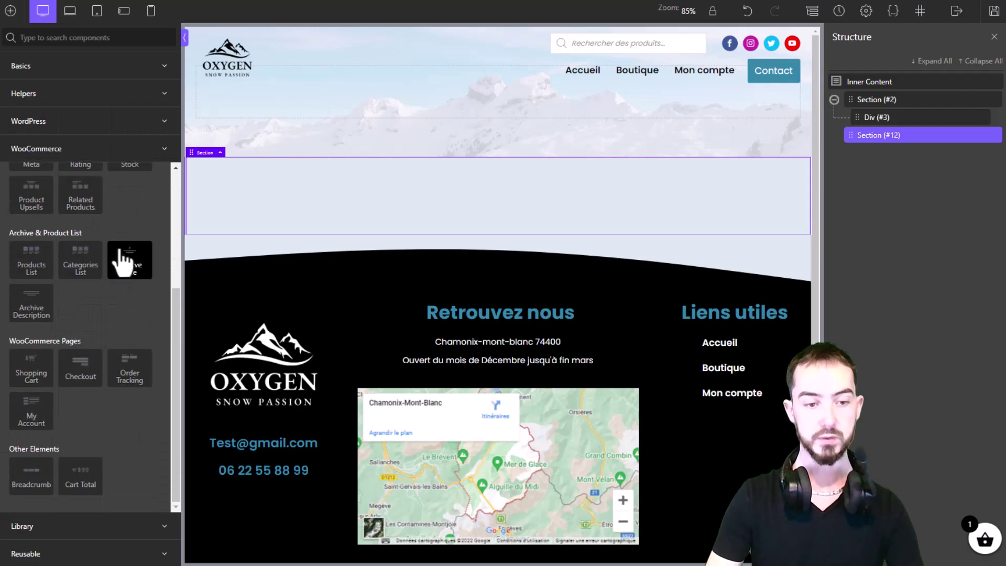
click(32, 370)
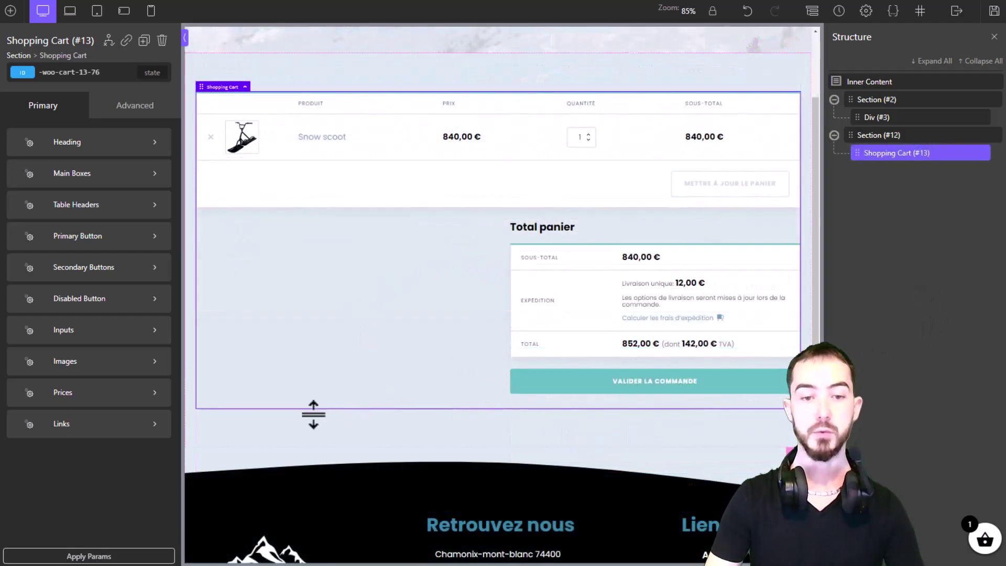
Step: Examine the cart's styling and the normal and hover colours for all links in the global styles
click(294, 426)
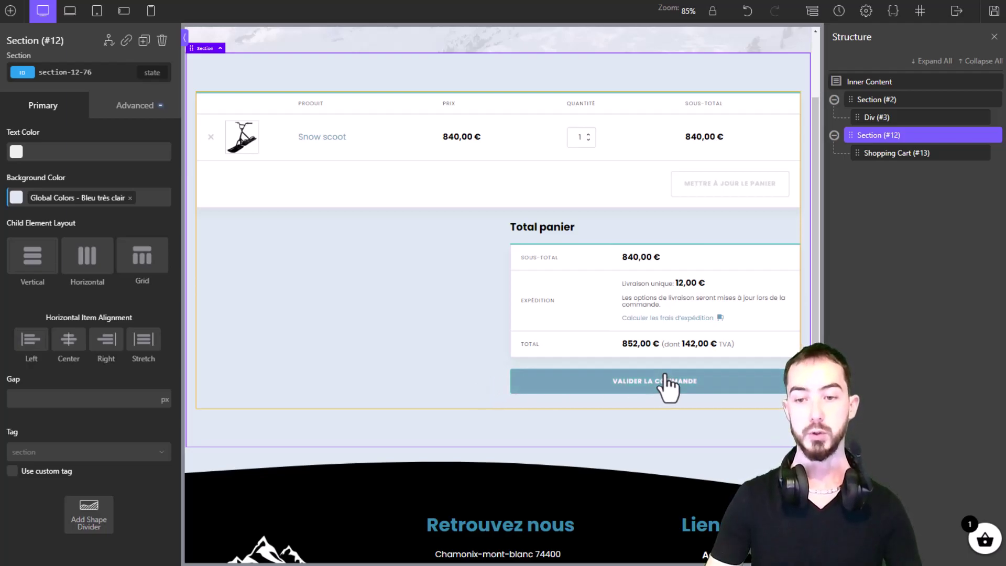
click(726, 314)
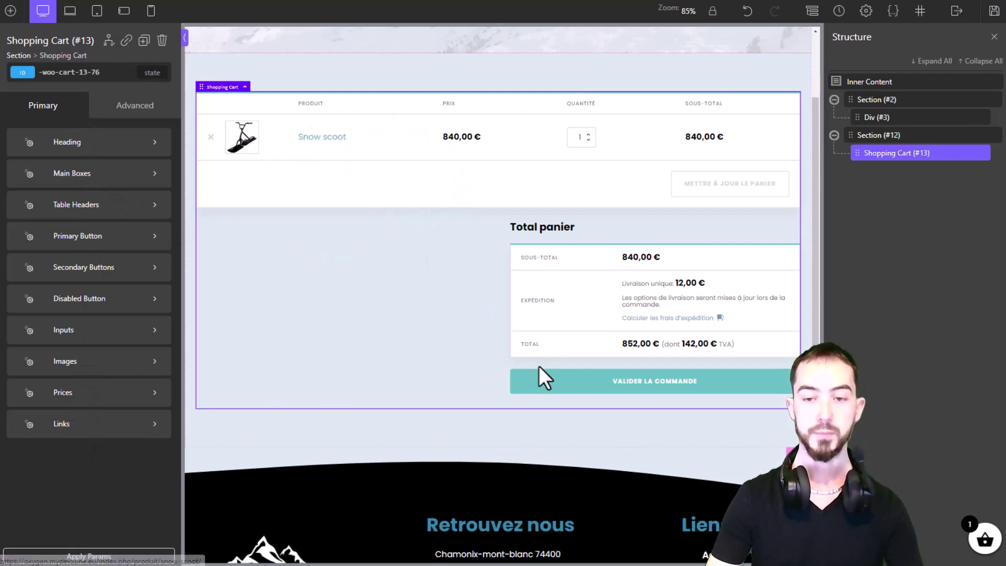
click(864, 15)
click(925, 147)
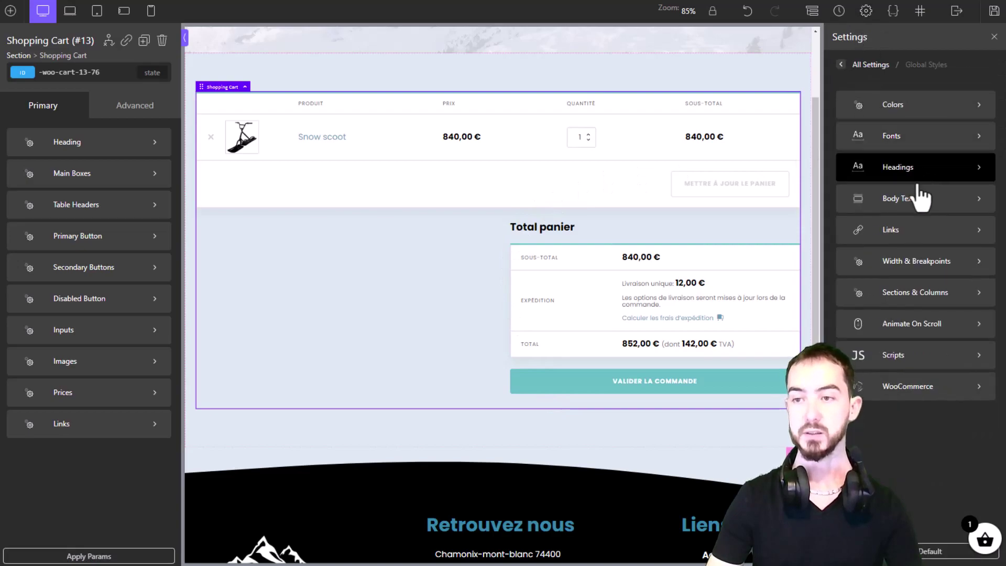
click(946, 231)
click(911, 105)
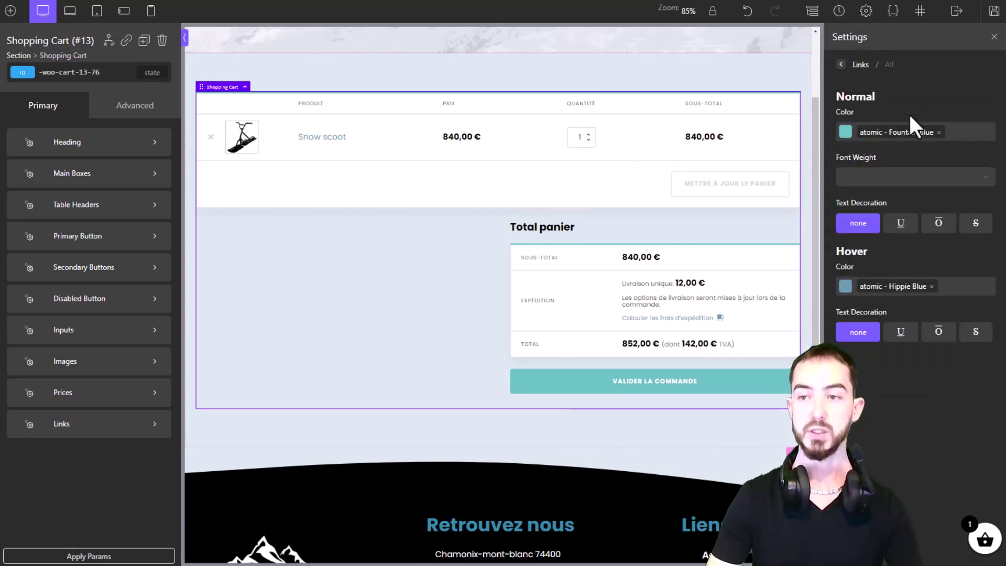
click(841, 65)
click(841, 65)
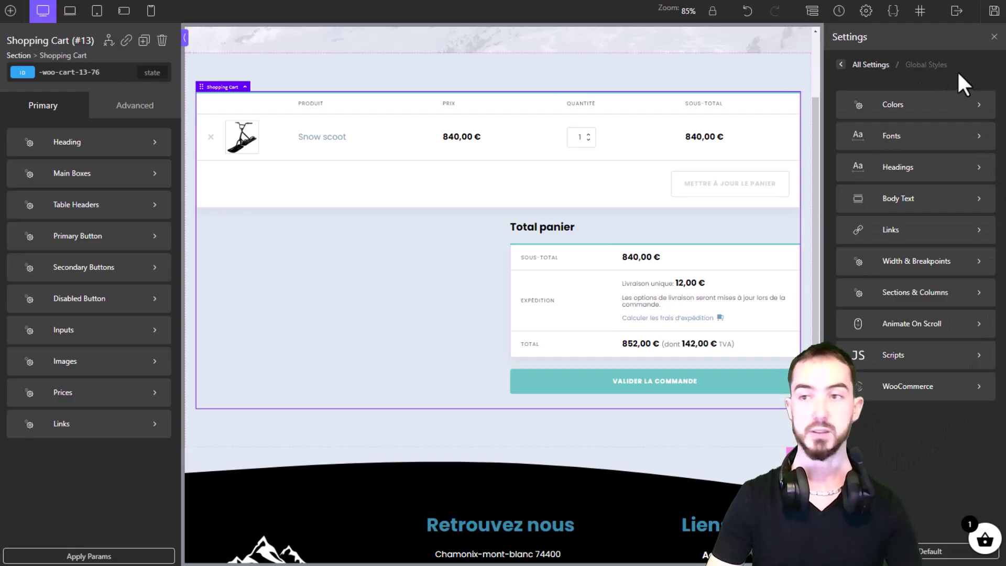
Step: Save the page and review the new cart layout on the frontend
click(992, 12)
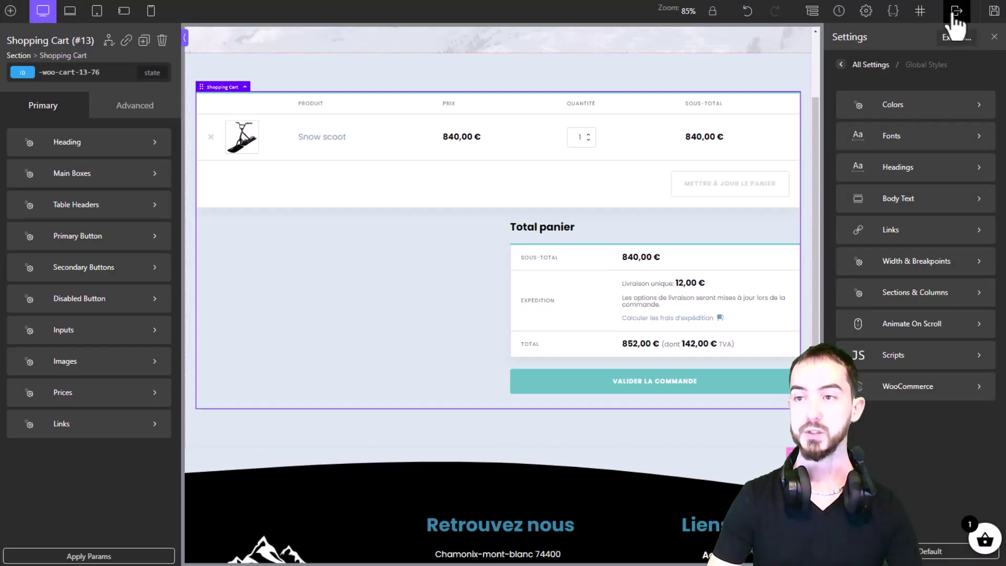
mouse_move(955, 19)
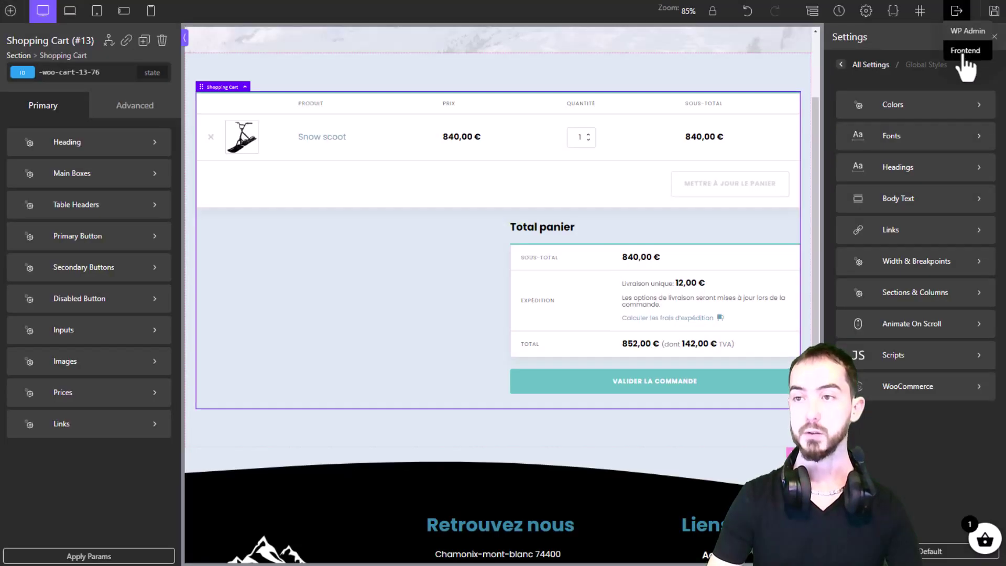
click(142, 0)
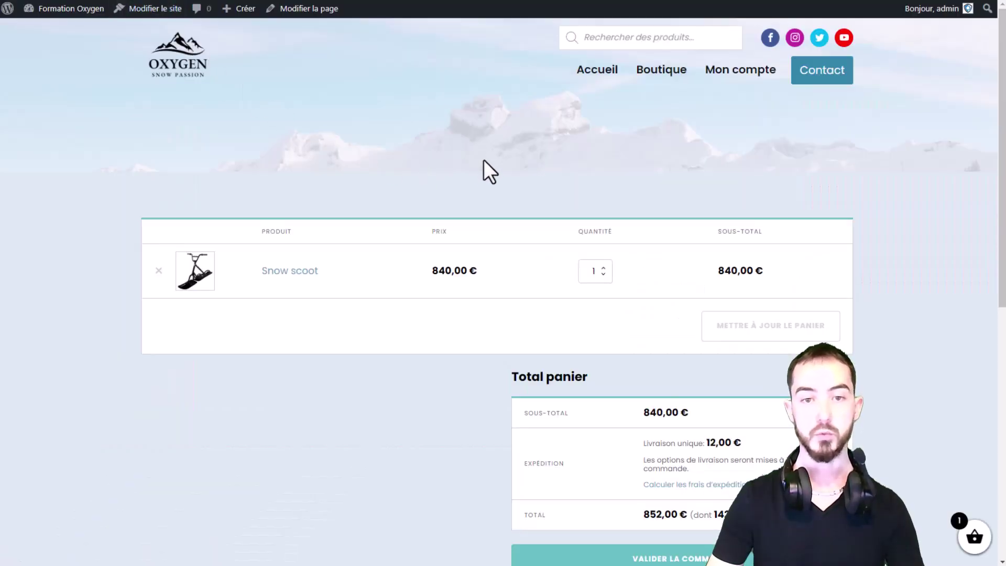
scroll(718, 181, down, 2)
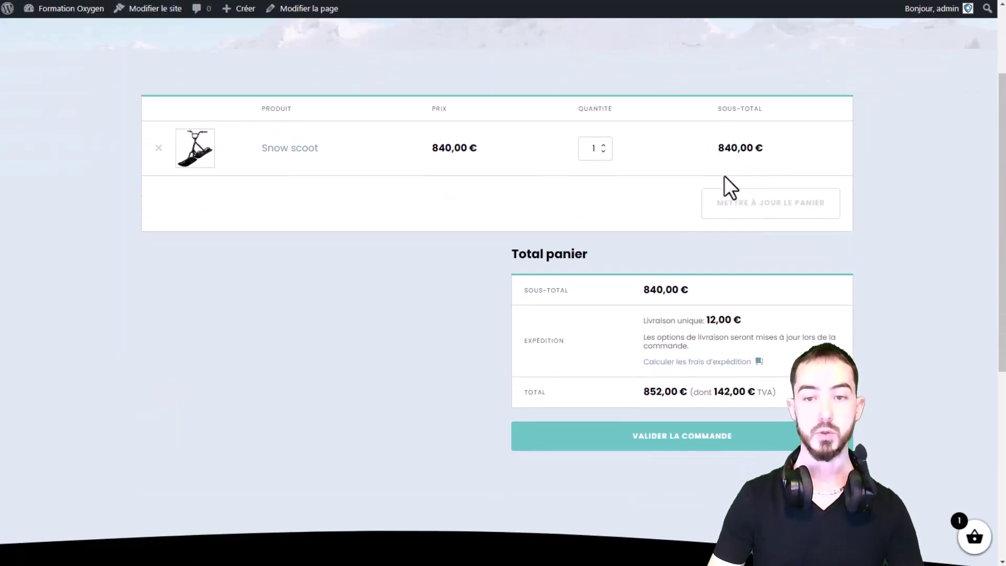
scroll(724, 176, up, 1)
scroll(725, 175, up, 1)
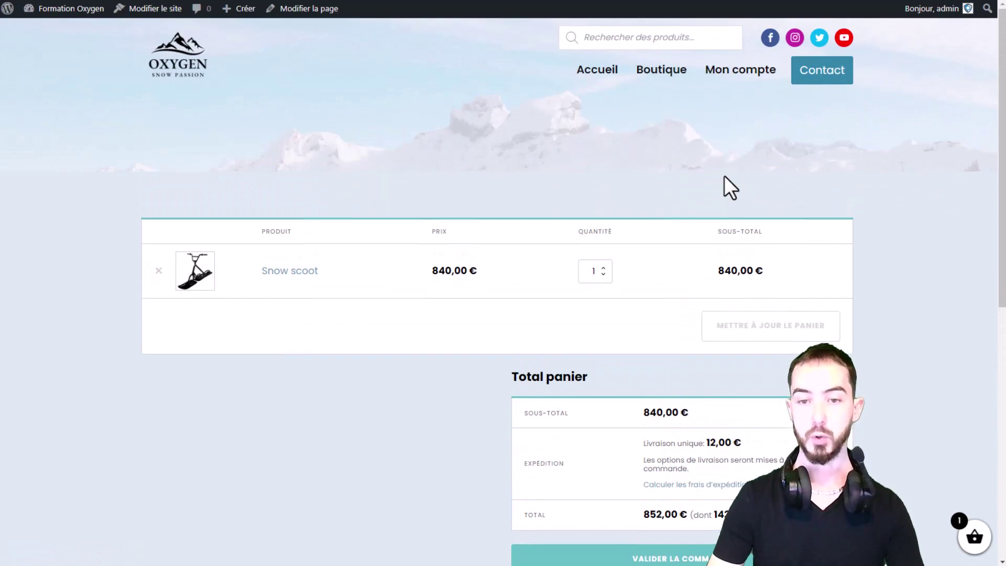
scroll(295, 160, down, 1)
scroll(295, 160, up, 1)
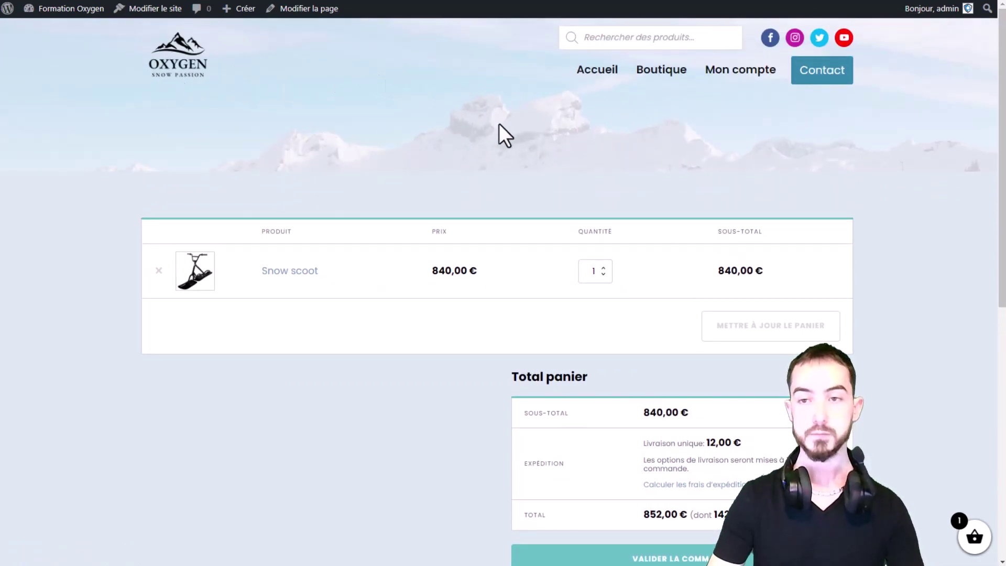
scroll(480, 93, down, 2)
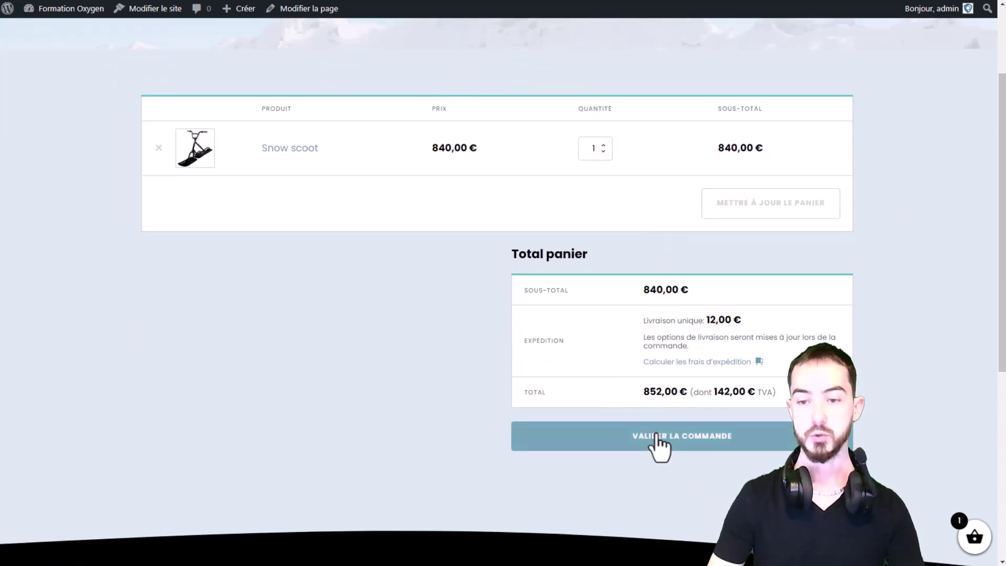
Step: Expand the shipping cost calculator in the cart totals and proceed to the checkout page
click(681, 362)
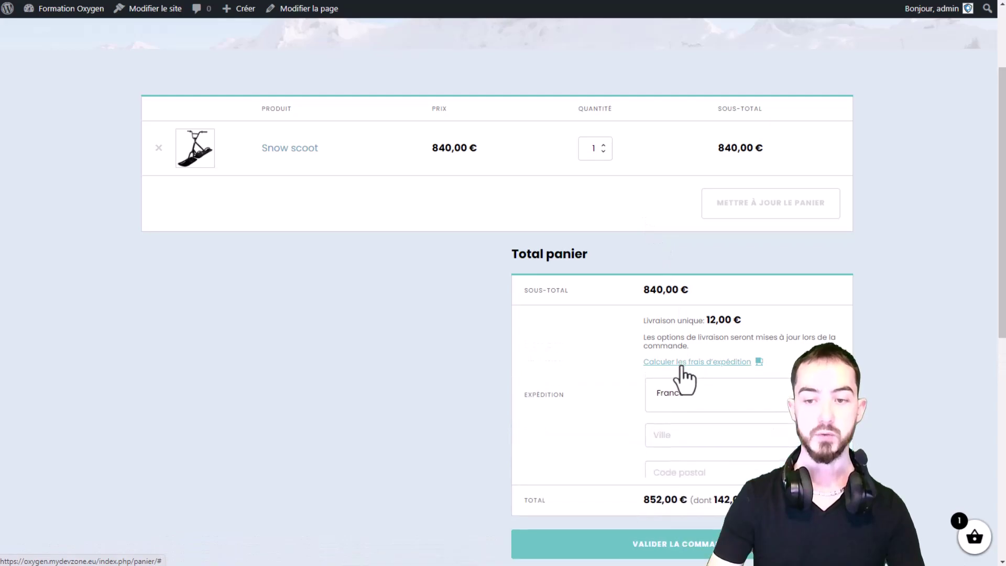
scroll(697, 404, down, 2)
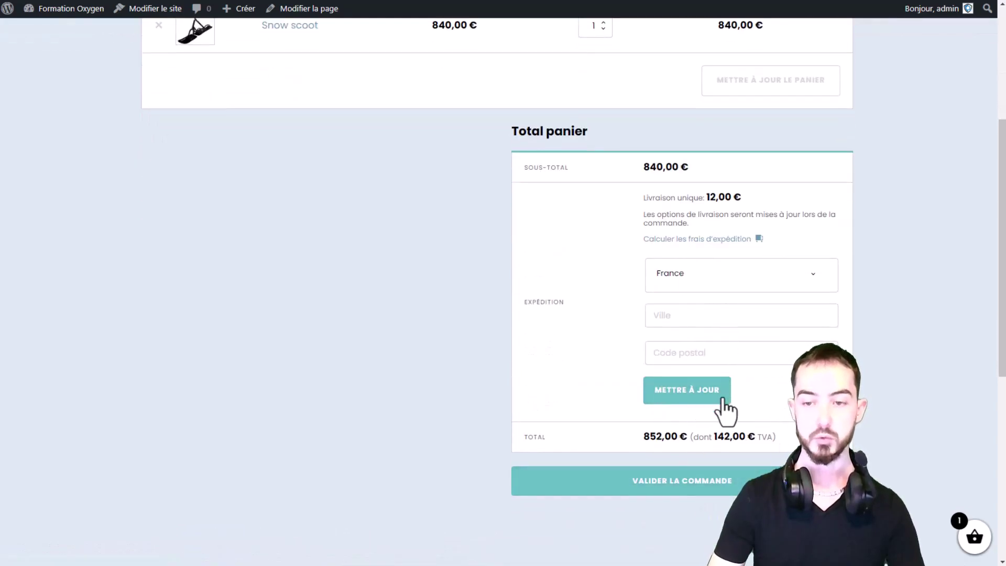
click(660, 488)
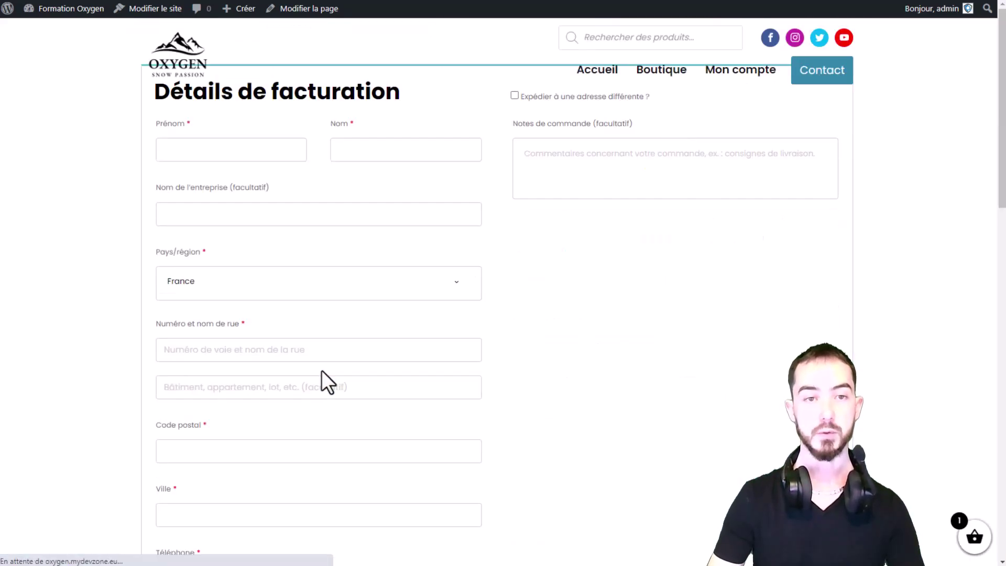